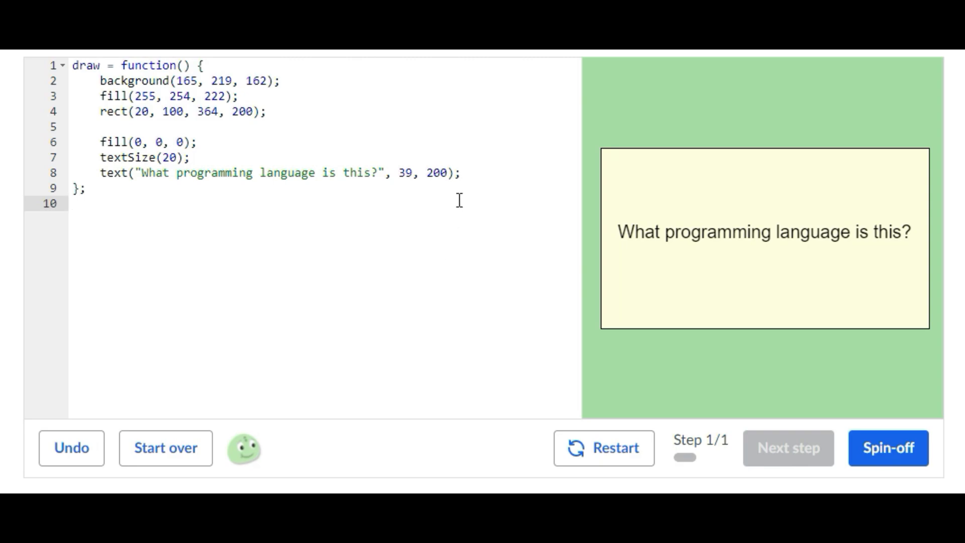
Step: Inside draw, add if(mouseIsPressed){ text("Javascript", 40,200); } below the question line, fixing typos
click(464, 179)
key(Return)
key(Return)
text(if)
key(BackSpace)
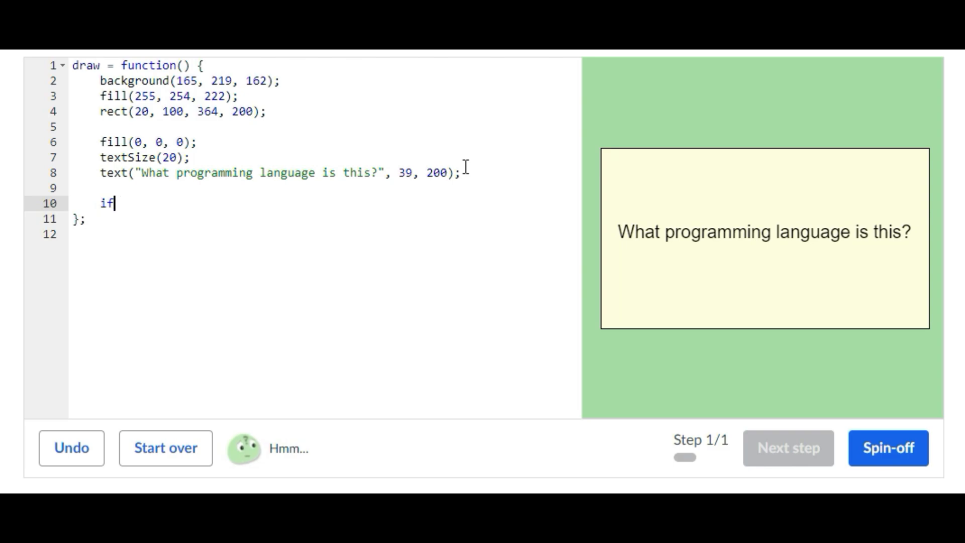
text((M)
key(BackSpace)
text(mous)
text(eIs)
text(Pressed)
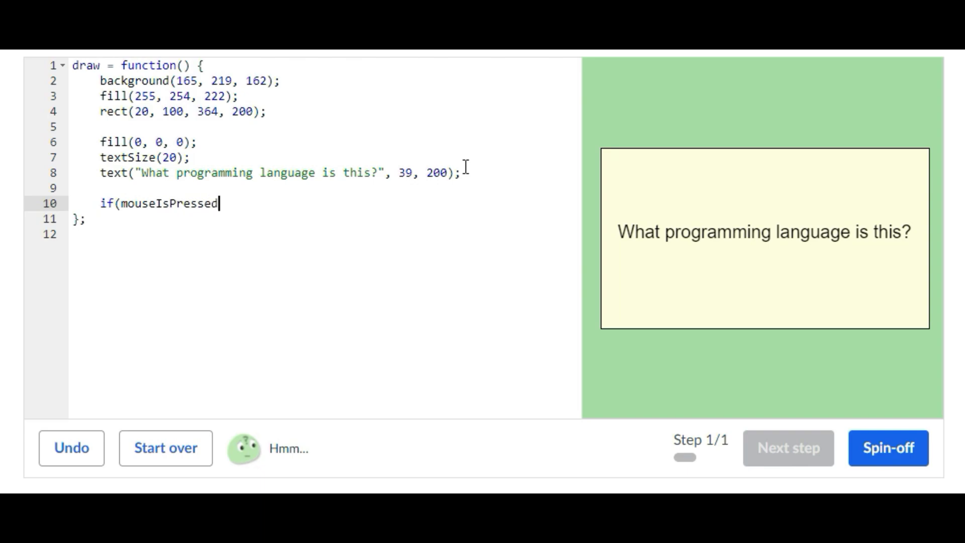
text(0)
key(BackSpace)
text())
text({)
key(Return)
key(Return)
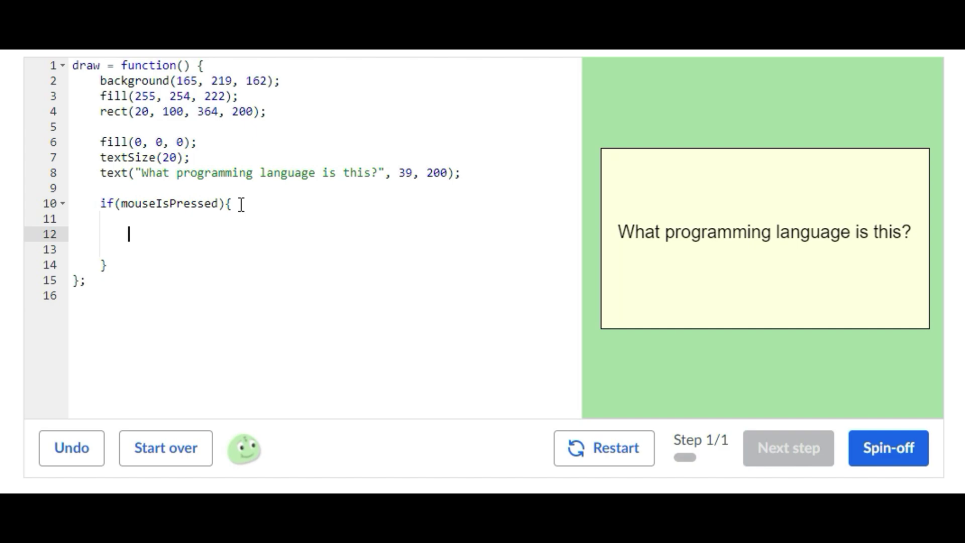
text(t)
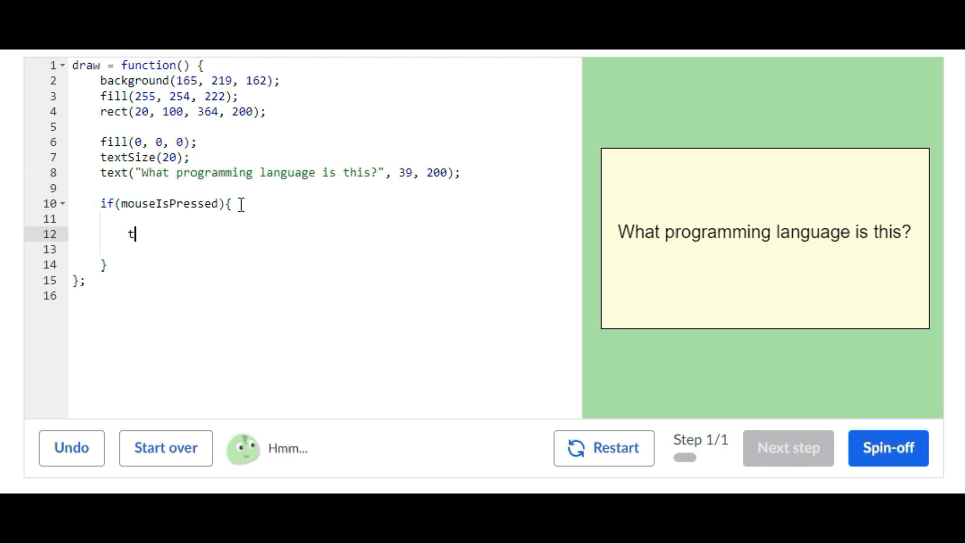
text(ext()
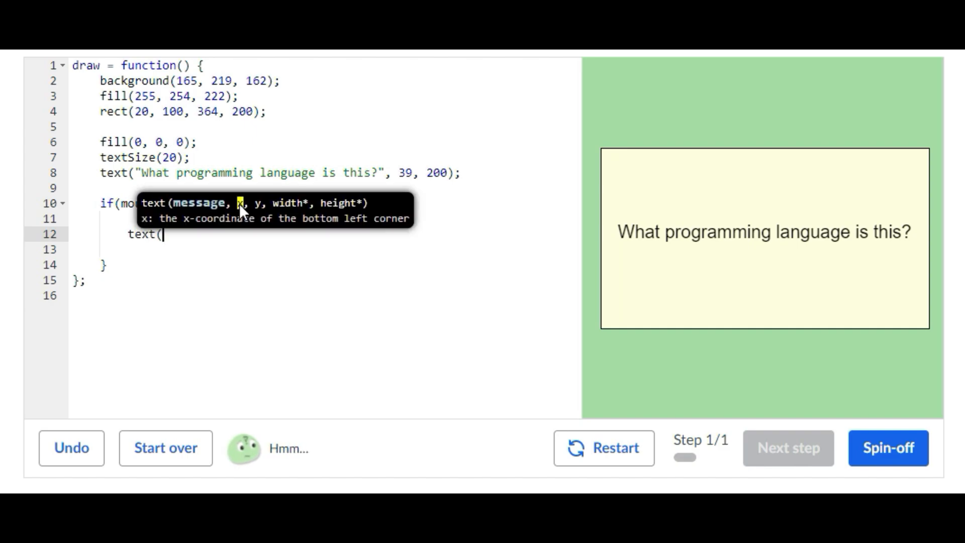
text("J)
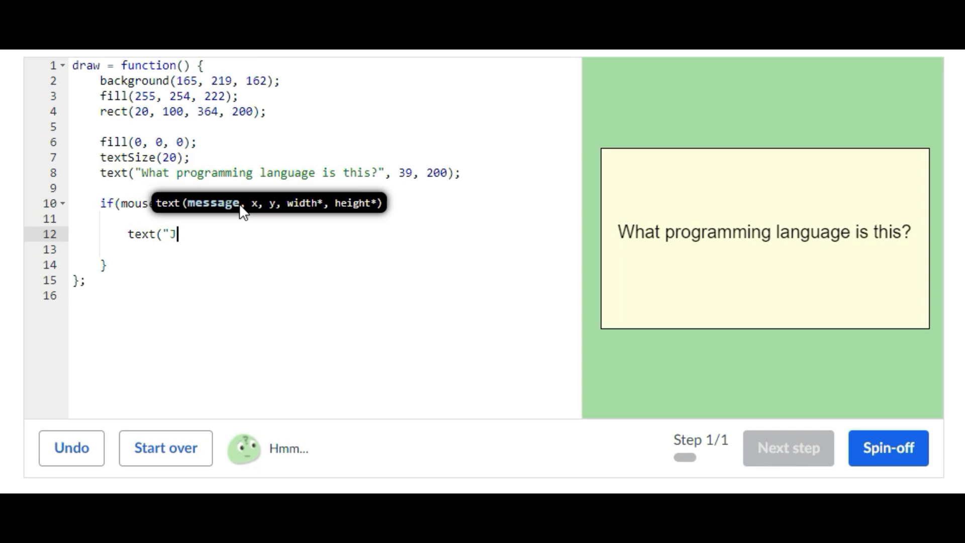
text(avascript)
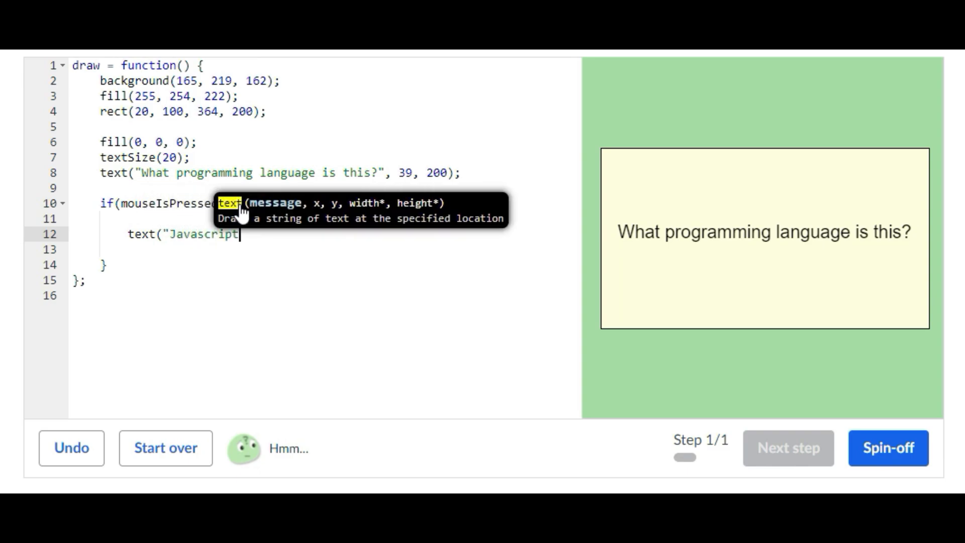
text(", 40)
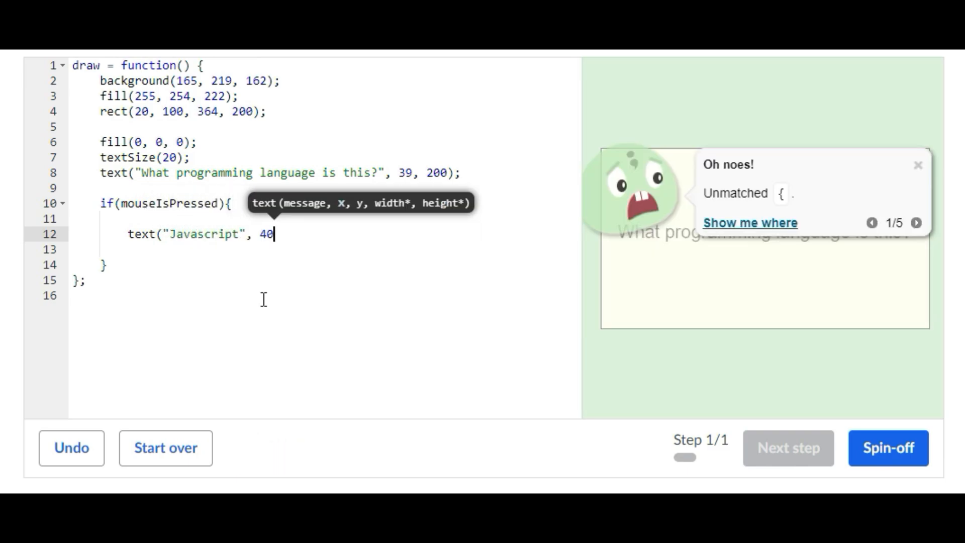
text(,200))
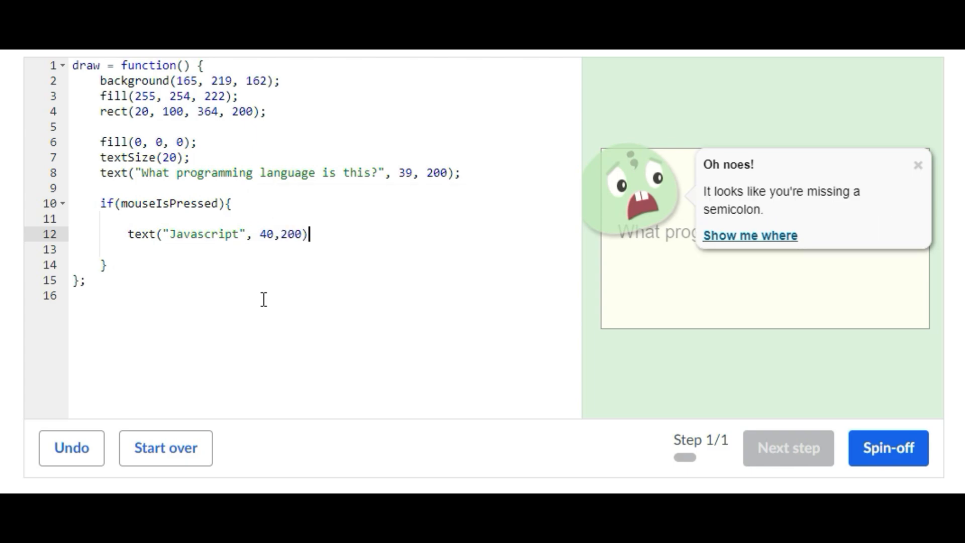
text(;)
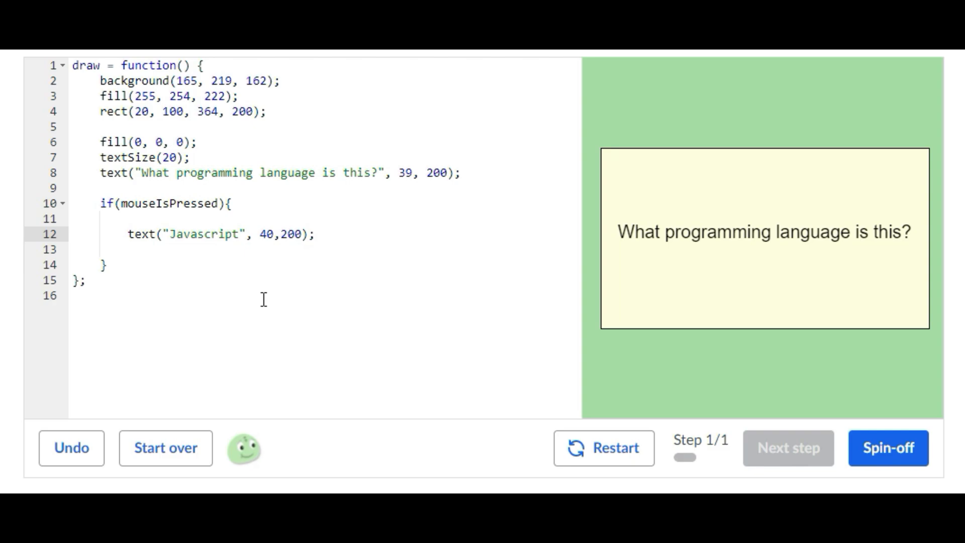
Step: Write else{ } after the if block's closing brace, leaving blank lines inside it for code
click(129, 263)
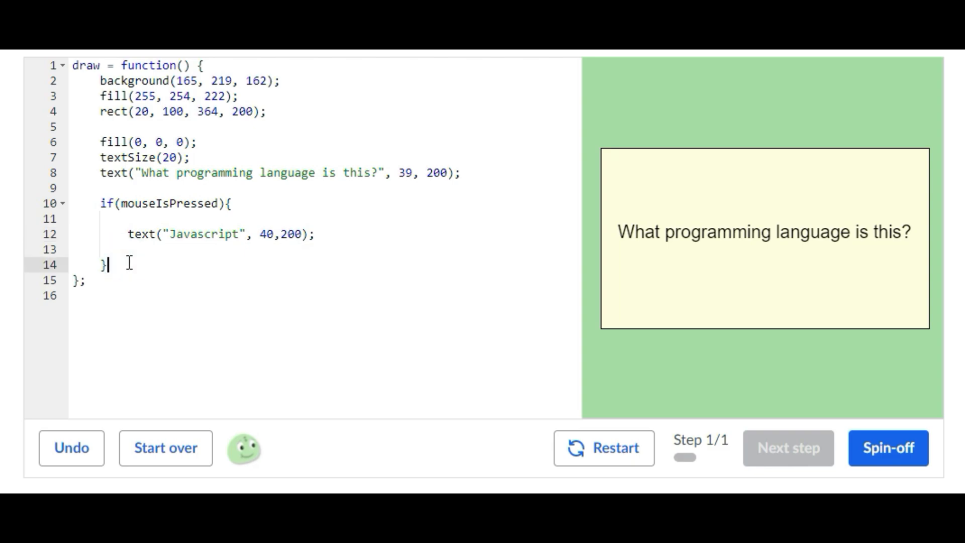
key(Return)
key(BackSpace)
text(e)
key(BackSpace)
key(Return)
key(Return)
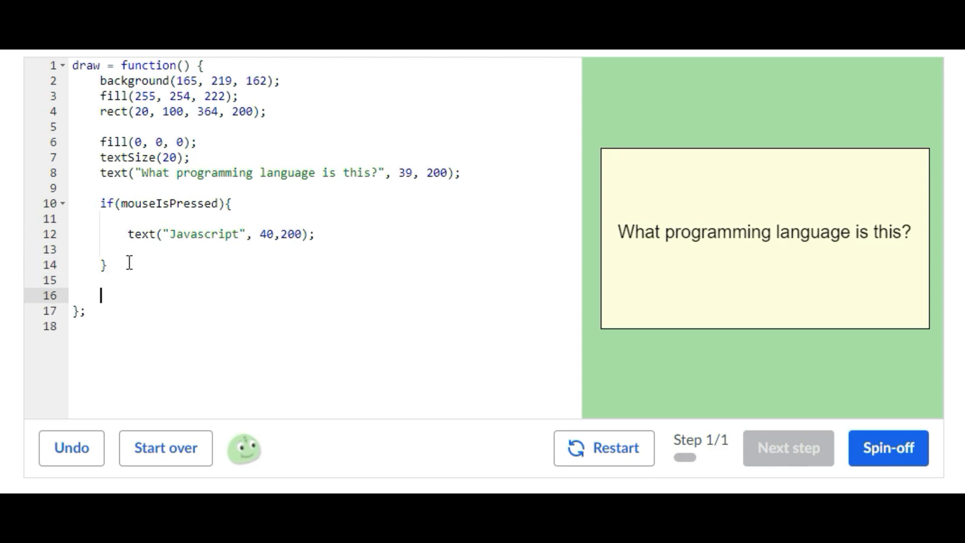
text(else)
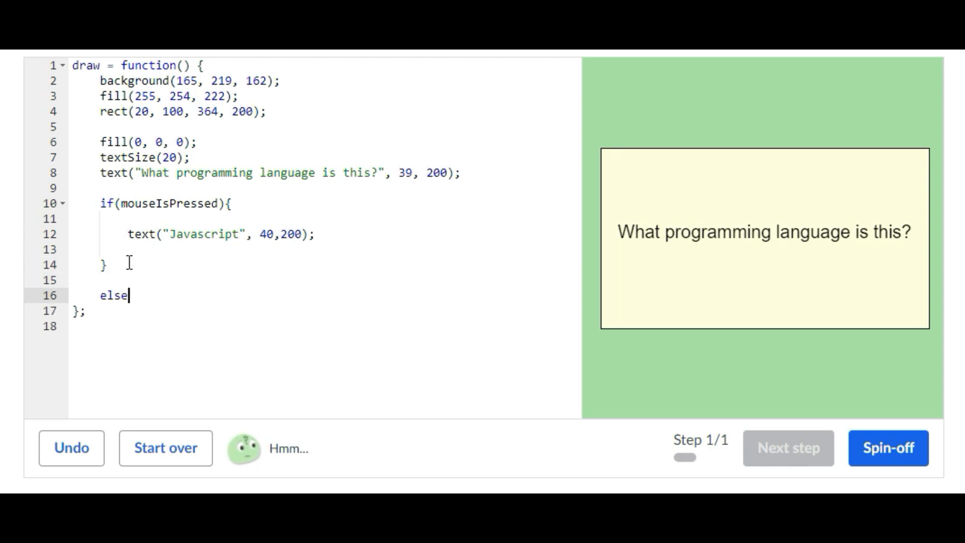
text(()
key(BackSpace)
text({)
key(Return)
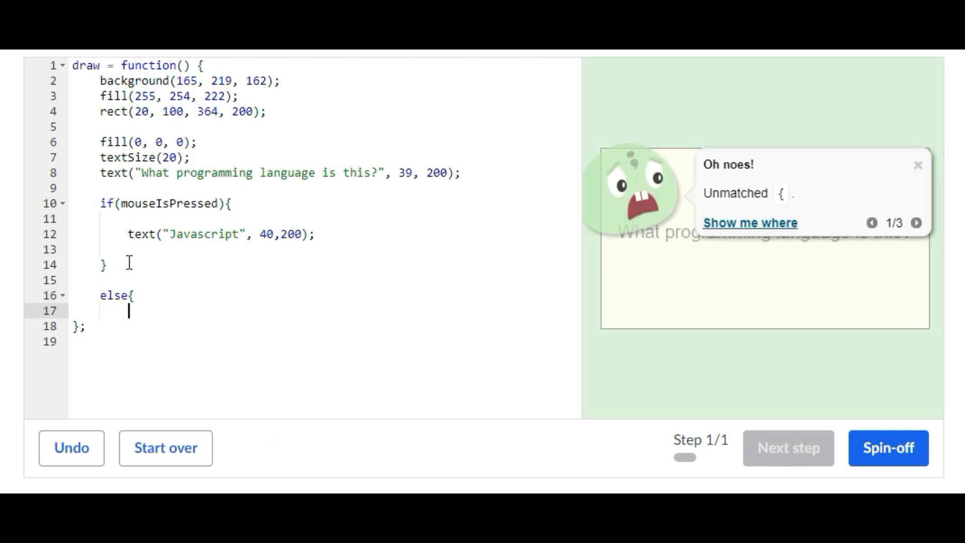
text(})
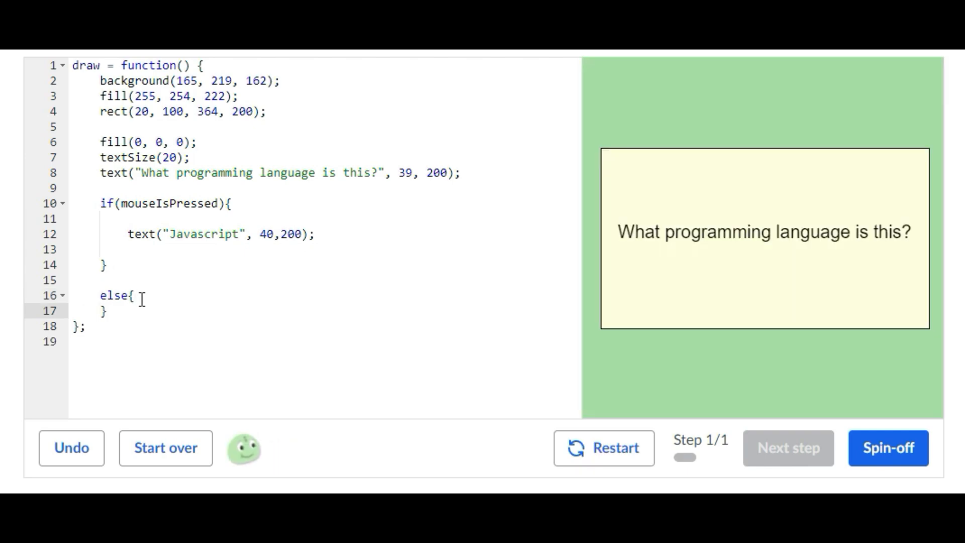
click(140, 296)
key(Return)
key(Return)
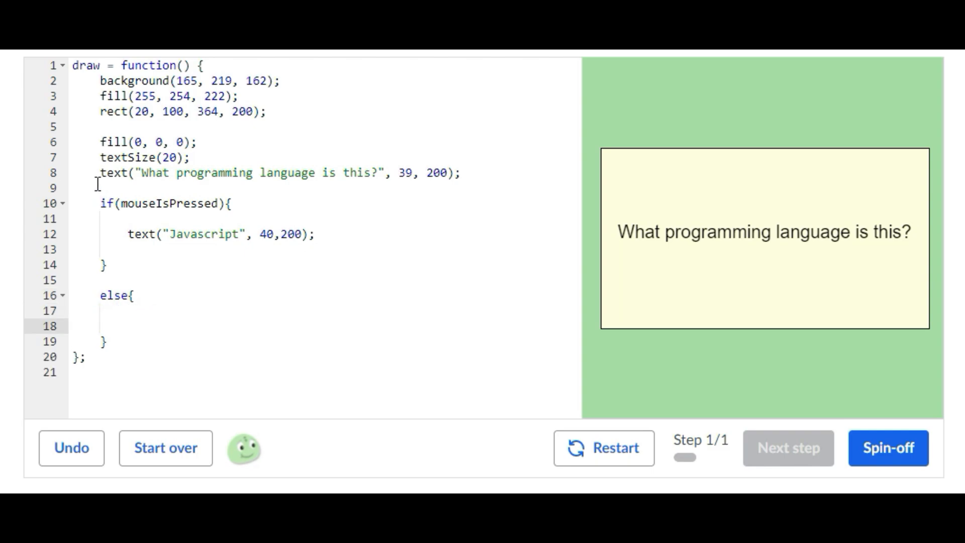
Step: Remove the text("What programming language is this?"...) call and its empty line 8
mouse_move(100, 172)
mouse_down()
mouse_move(173, 158)
mouse_move(233, 172)
mouse_up()
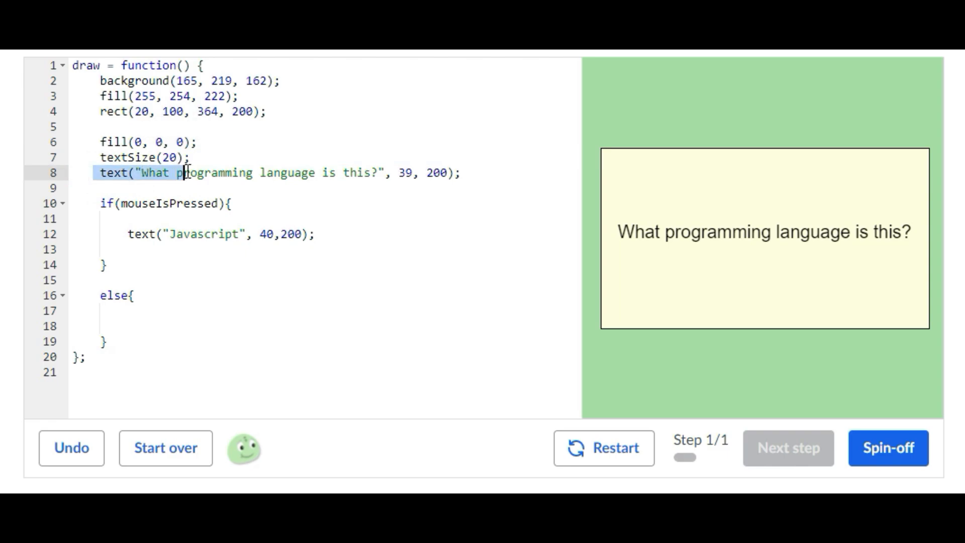
click(360, 155)
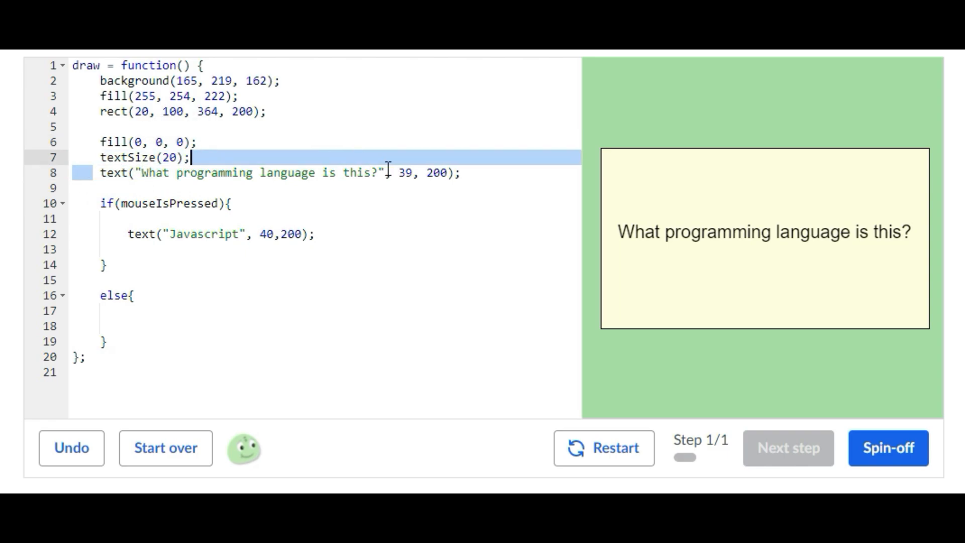
drag(100, 172, 462, 173)
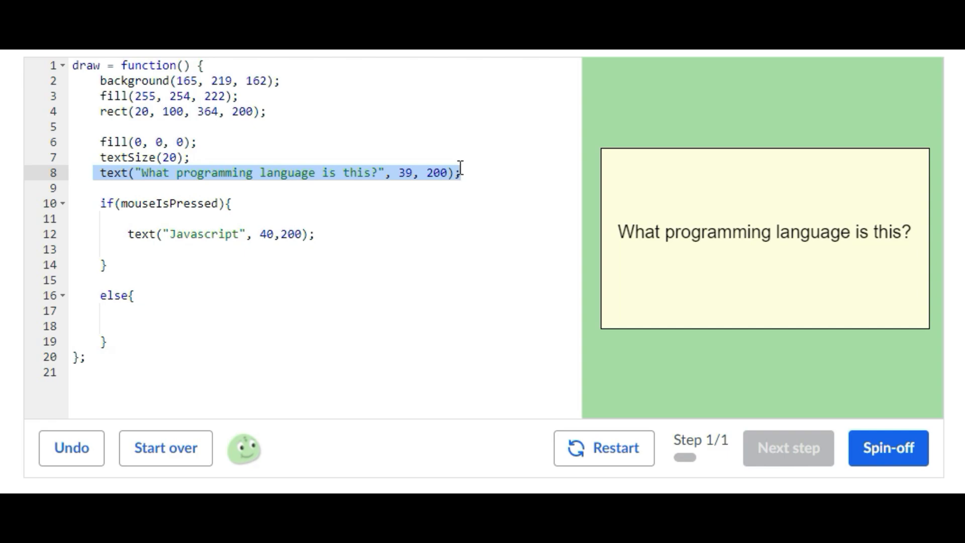
key(BackSpace)
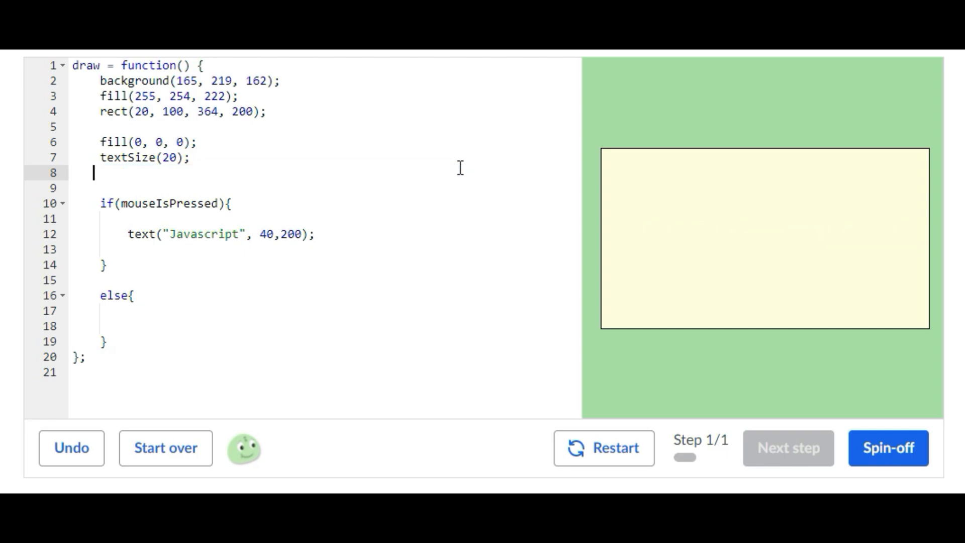
key(BackSpace)
key(BackSpace)
key(BackSpace)
key(BackSpace)
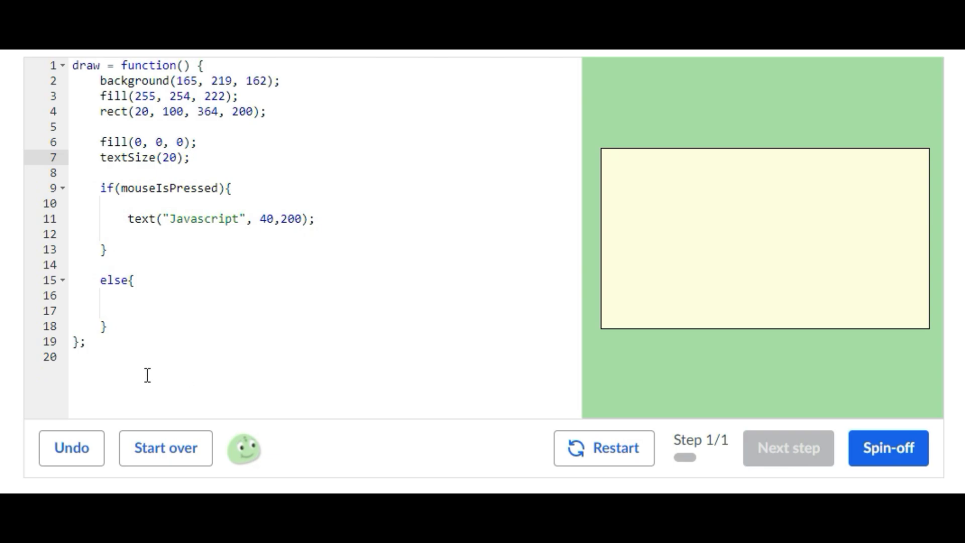
Step: Put the question text call inside the else block and tidy the extra empty lines
click(138, 281)
key(Return)
key(Return)
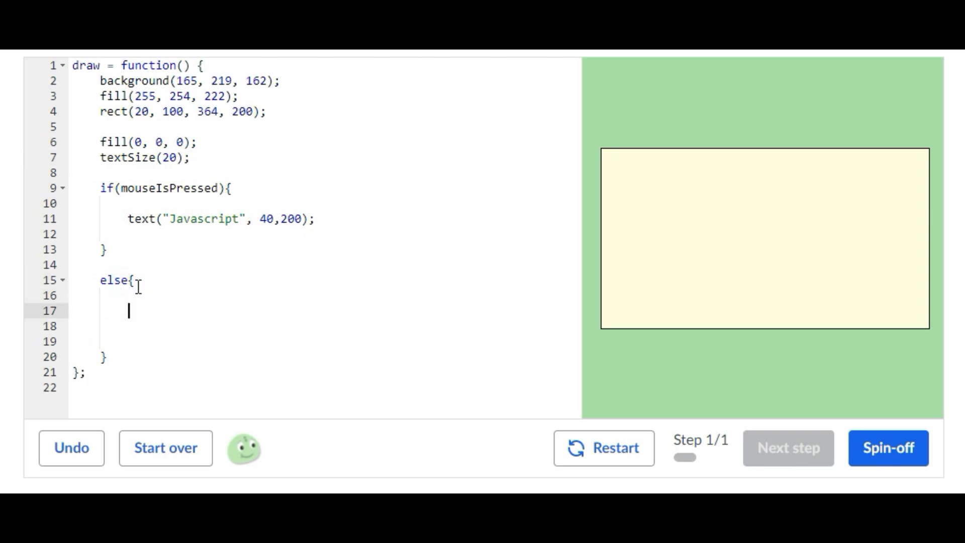
text(text("What programming language is this?", 39, 200);)
click(116, 340)
key(BackSpace)
key(BackSpace)
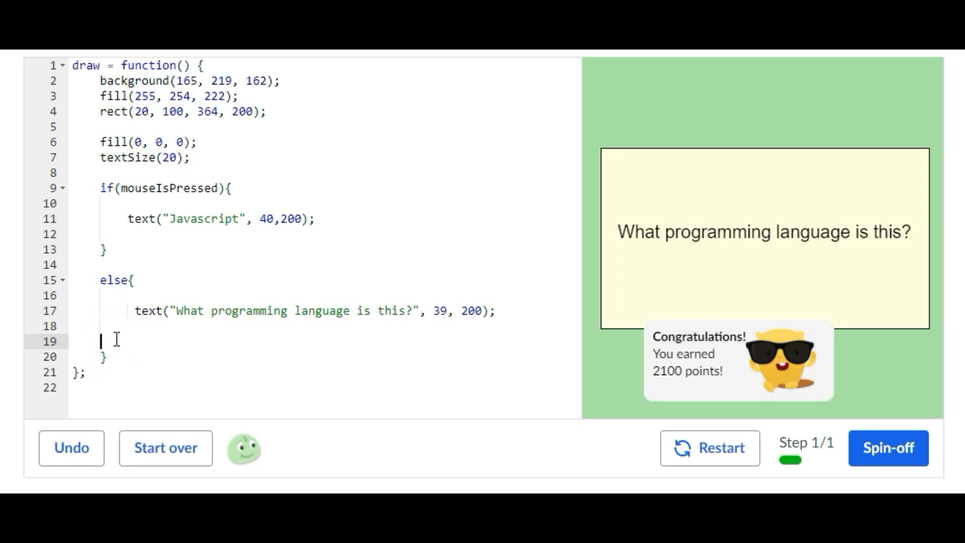
key(BackSpace)
key(BackSpace)
key(BackSpace)
key(BackSpace)
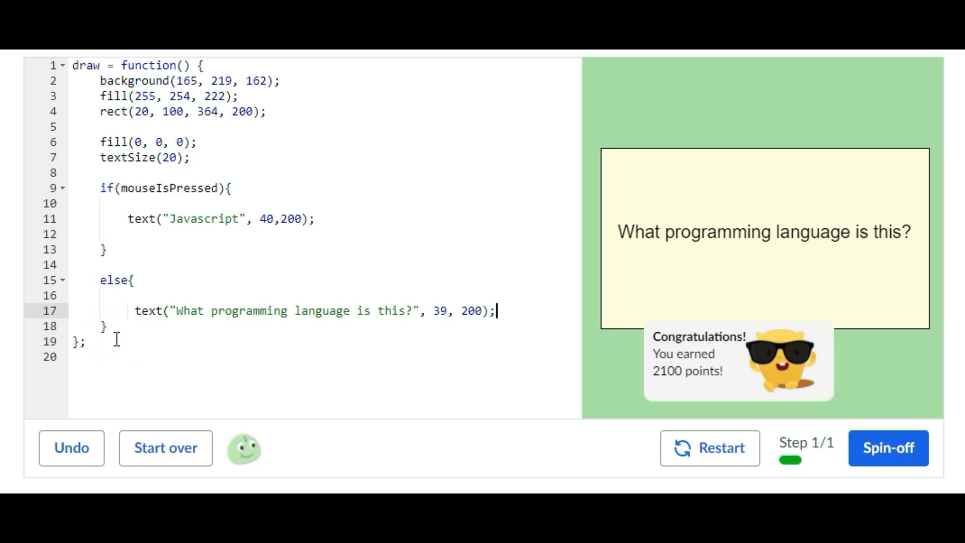
click(706, 277)
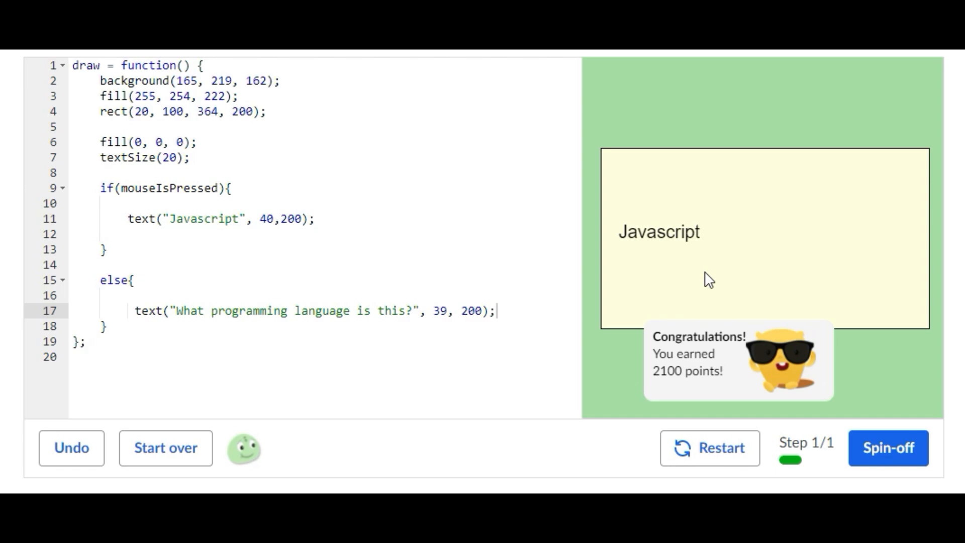
click(707, 277)
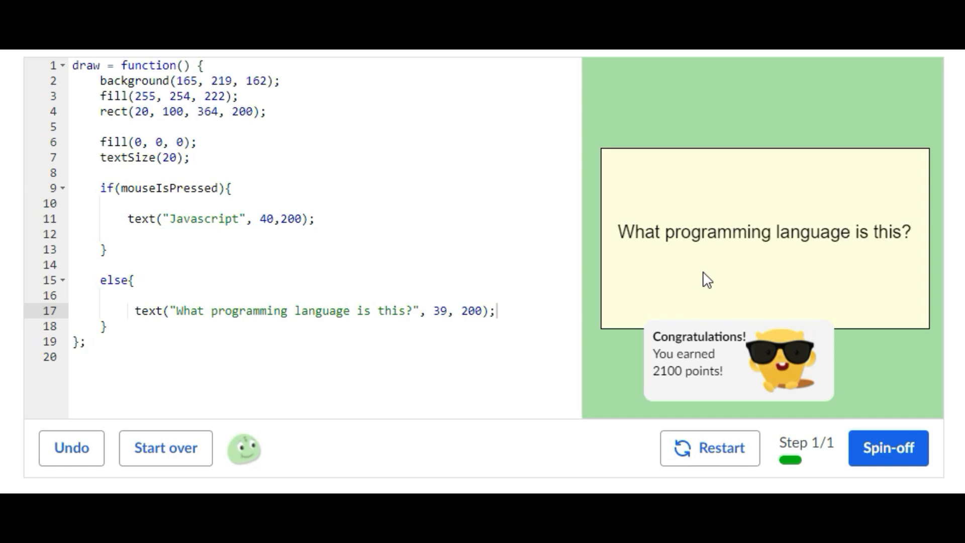
click(707, 277)
click(169, 112)
click(150, 142)
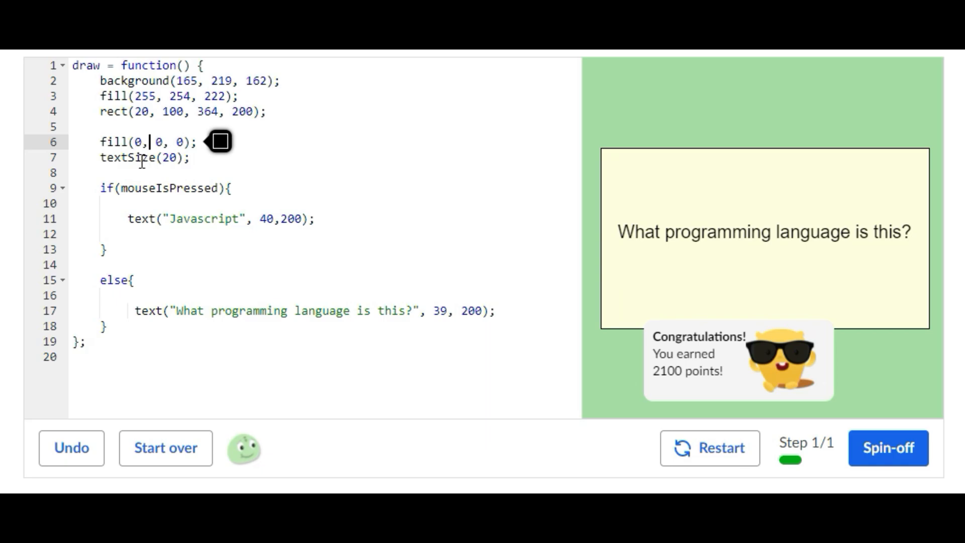
click(115, 228)
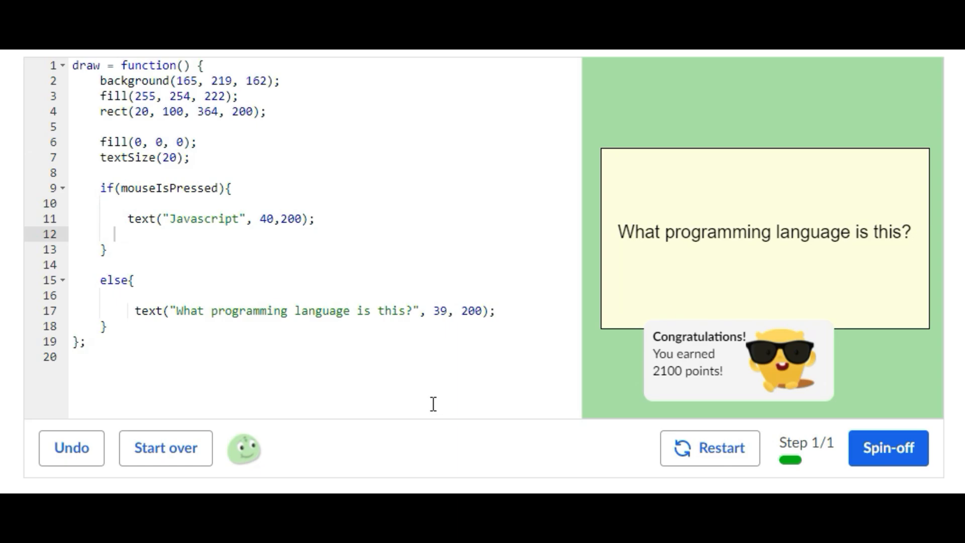
click(731, 194)
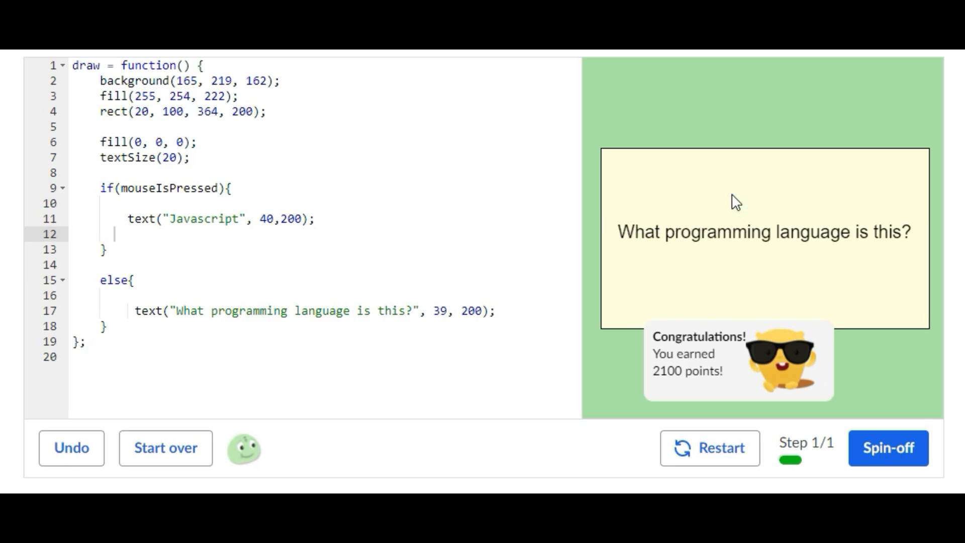